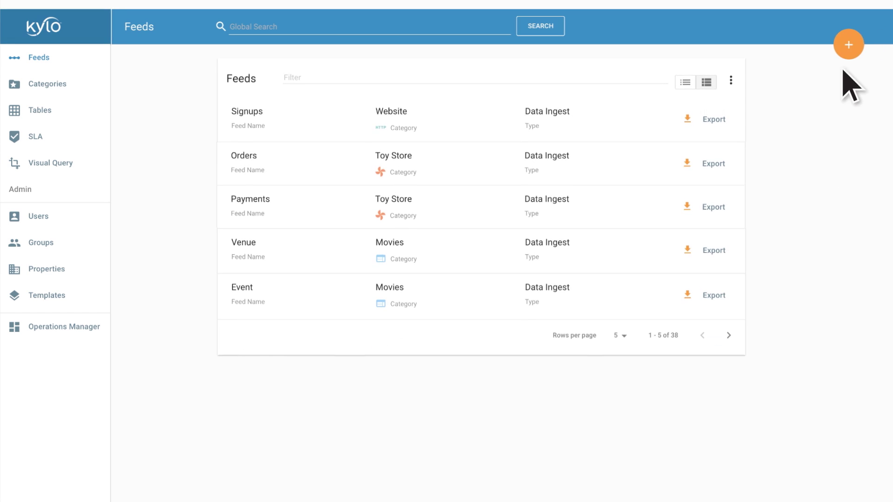
# Step: Start creating a new feed from the Feeds list
pyautogui.click(846, 45)
# Step: Start a Data Ingest feed named New Enrollments in the Website category
pyautogui.click(472, 101)
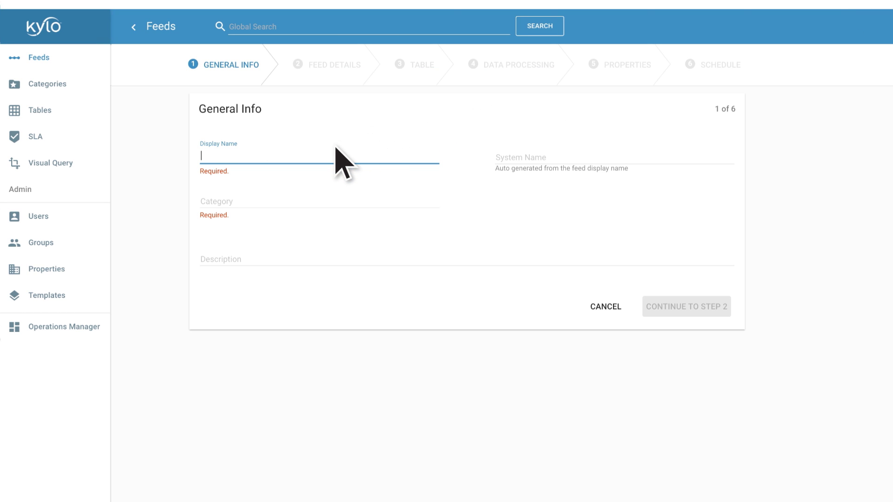
pyautogui.write('New Enrollments')
pyautogui.click(231, 201)
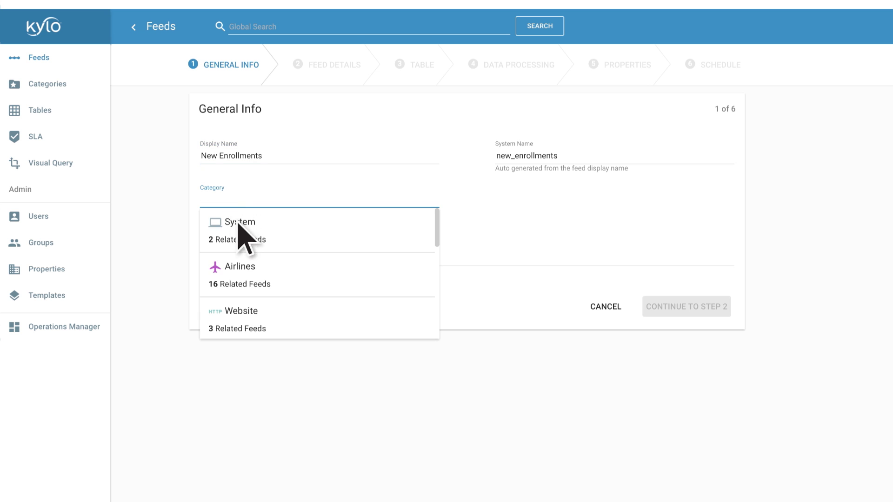
pyautogui.click(260, 310)
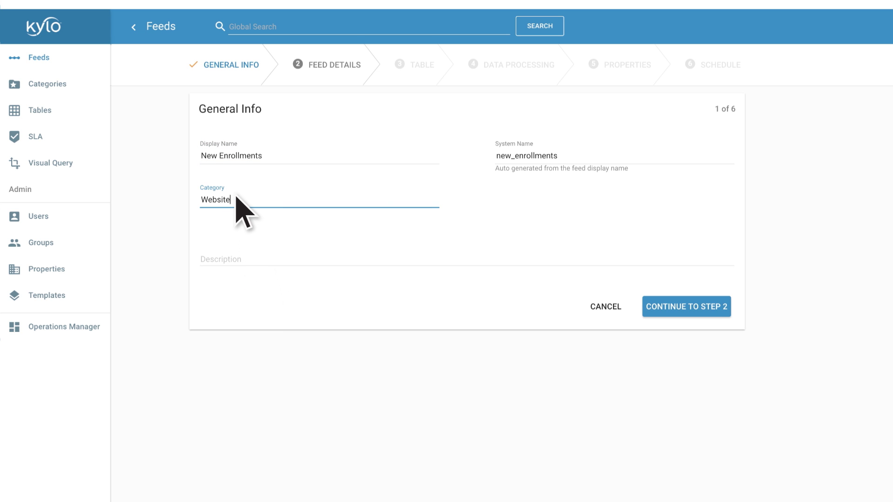
pyautogui.click(674, 306)
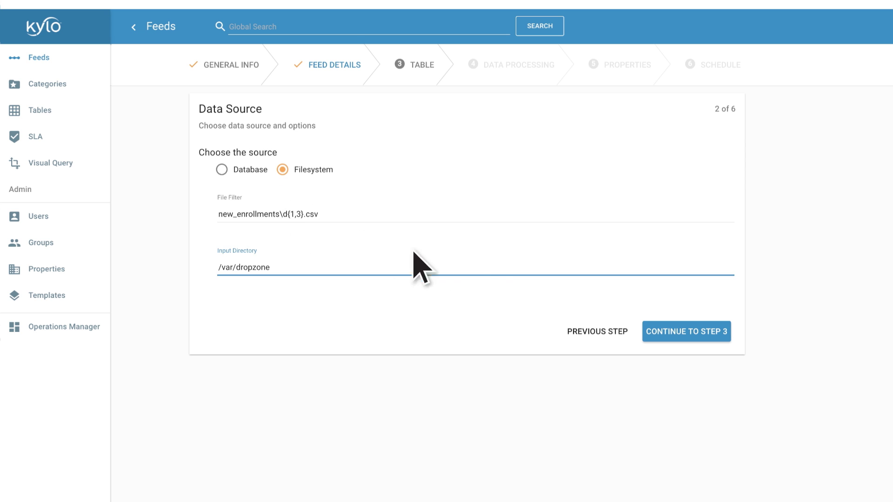
# Step: Keep the /var/dropzone file source and infer the table schema from sample userdata5.csv
pyautogui.click(656, 333)
pyautogui.click(293, 299)
pyautogui.click(213, 86)
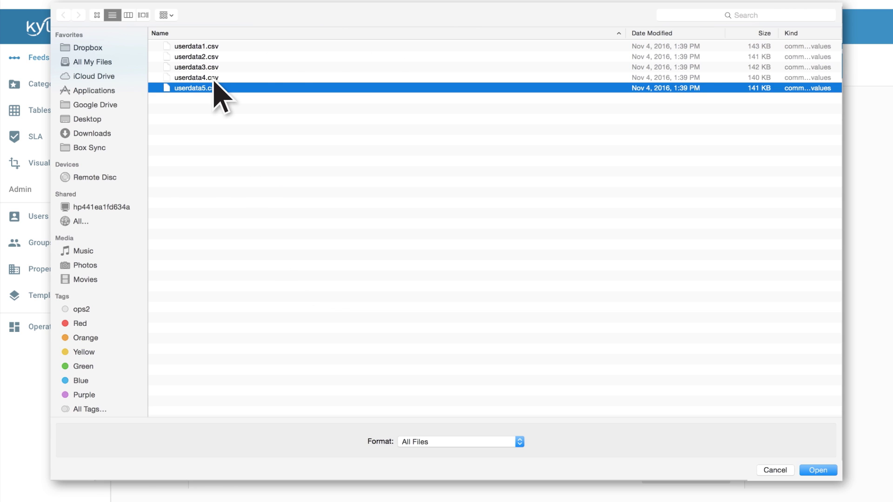
pyautogui.doubleClick(214, 86)
pyautogui.click(355, 335)
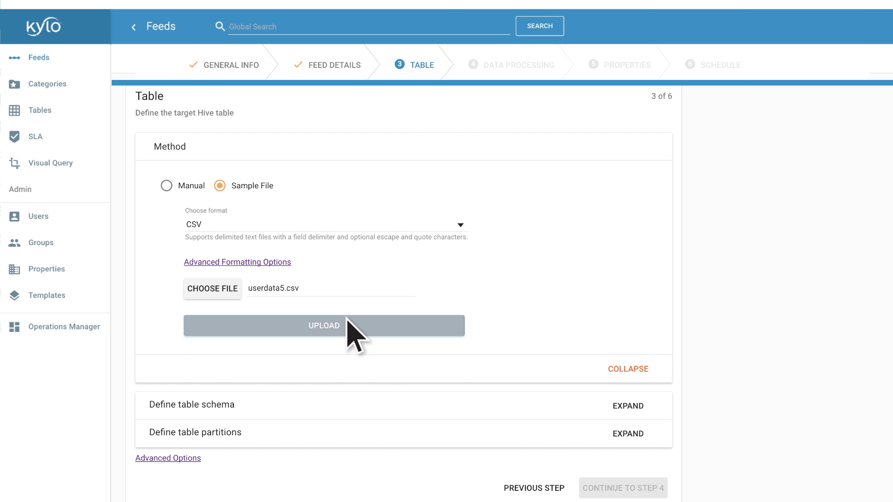
pyautogui.click(355, 235)
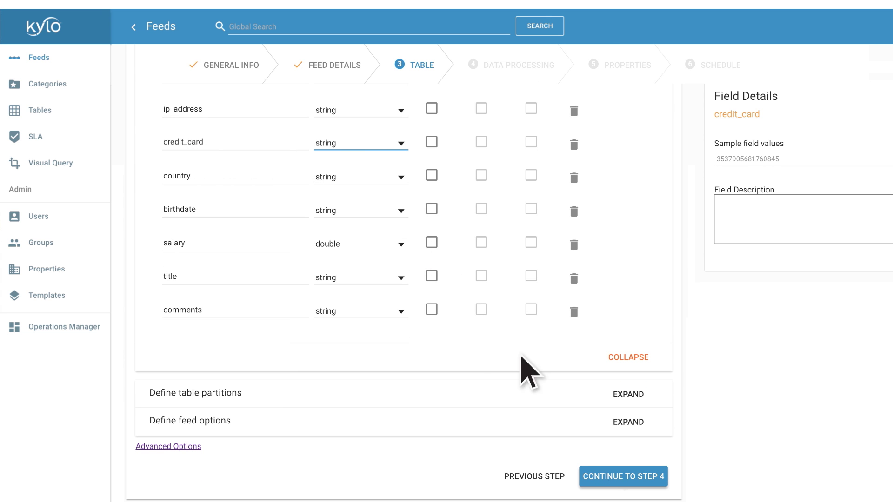
pyautogui.click(620, 474)
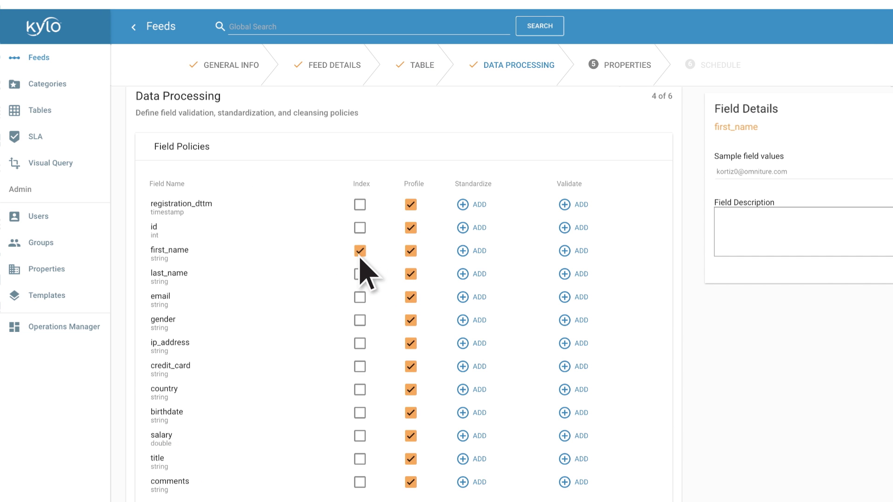
# Step: Add a Mask Credit Card standardization rule to the credit_card field
pyautogui.click(464, 366)
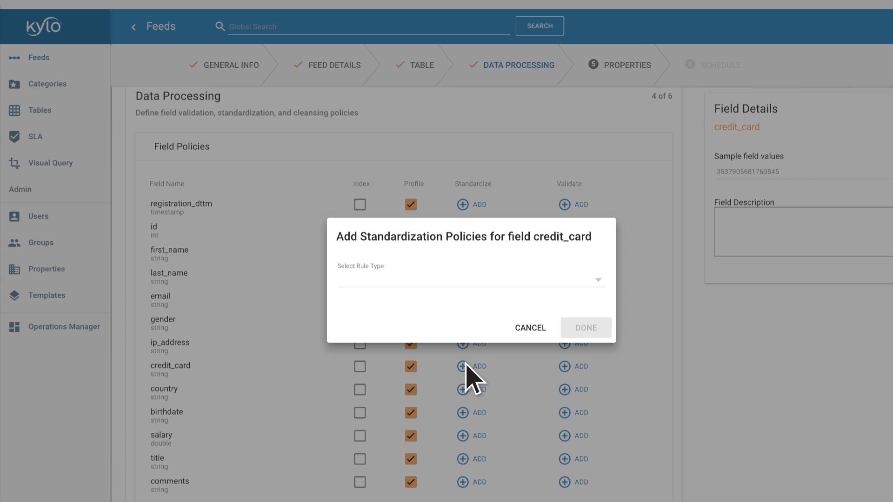
pyautogui.click(467, 280)
pyautogui.click(438, 369)
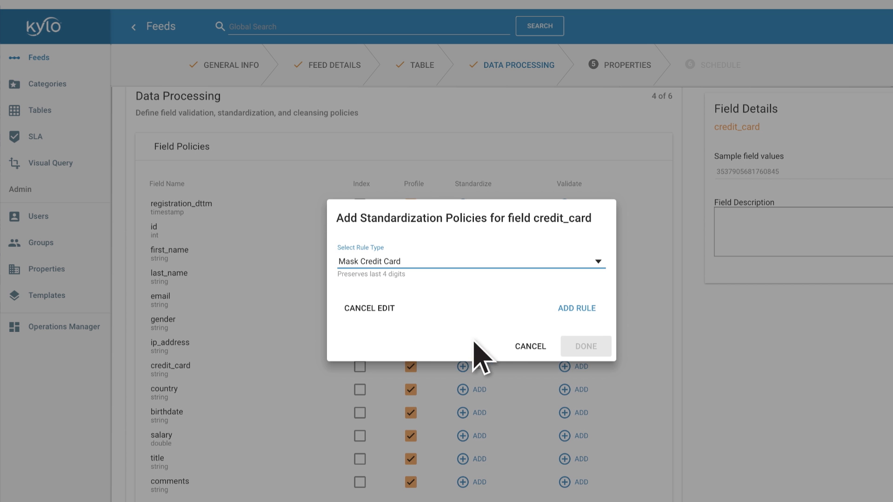
pyautogui.click(561, 309)
pyautogui.click(581, 347)
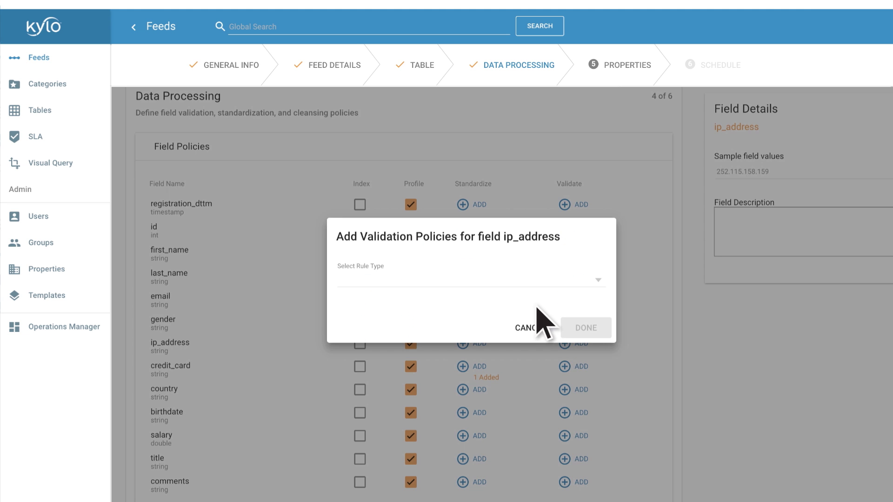
# Step: Add IP Address validation to ip_address and create the feed on its noon daily schedule
pyautogui.click(509, 283)
pyautogui.click(489, 361)
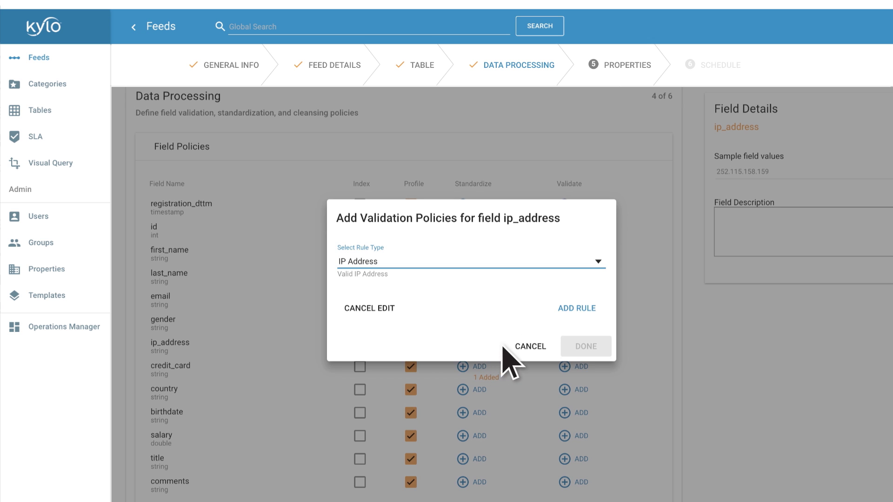
pyautogui.click(569, 311)
pyautogui.click(588, 345)
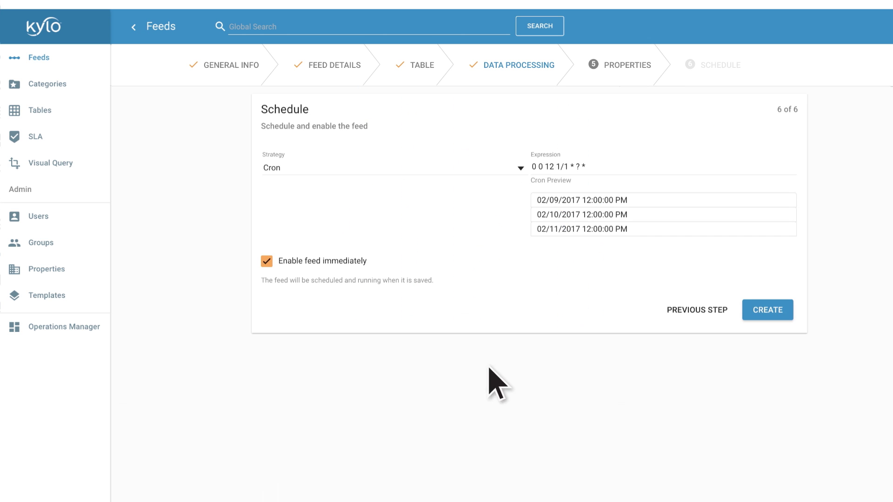
pyautogui.click(762, 302)
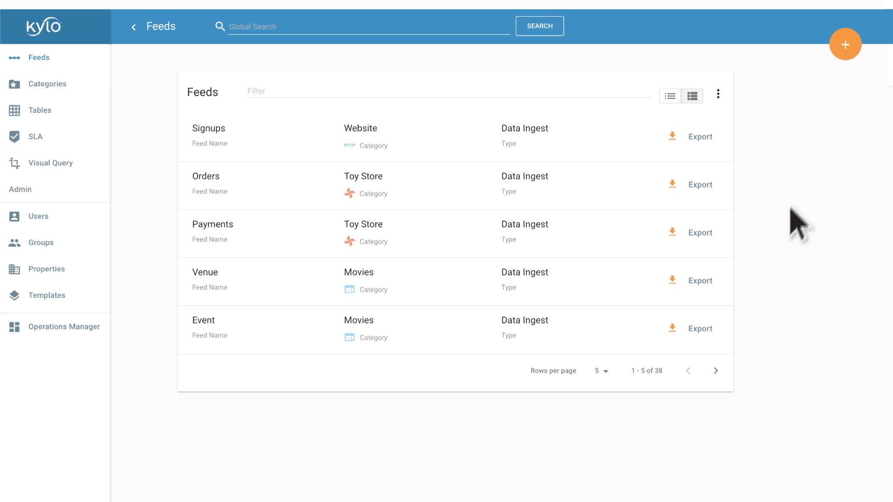
pyautogui.click(844, 47)
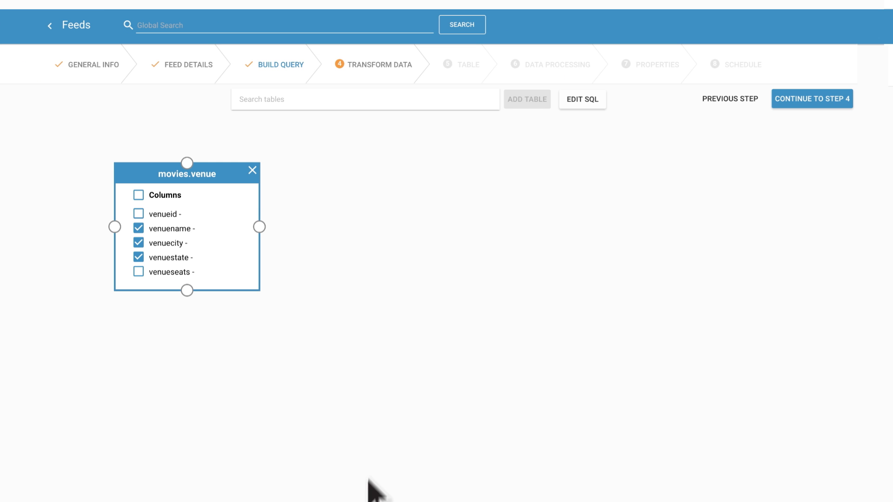
# Step: Join movies.event to movies.venue on the query canvas and continue to transformation
pyautogui.moveTo(368, 480); pyautogui.dragTo(404, 168)
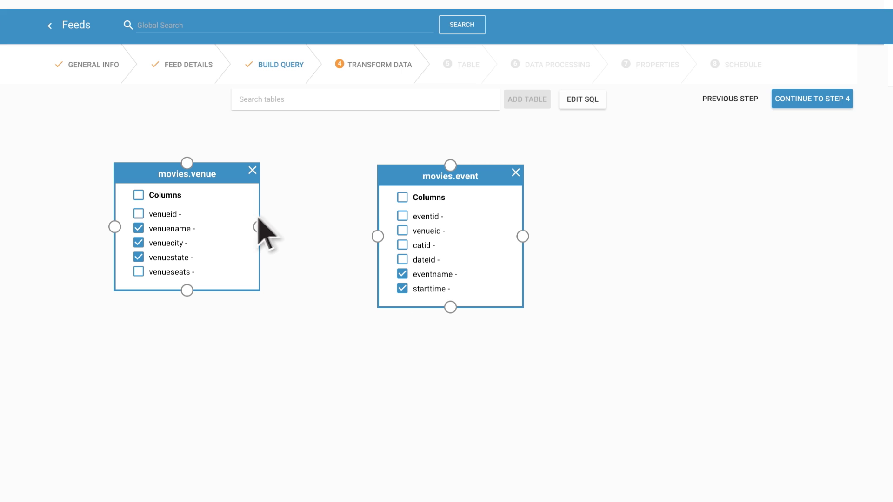
pyautogui.click(846, 100)
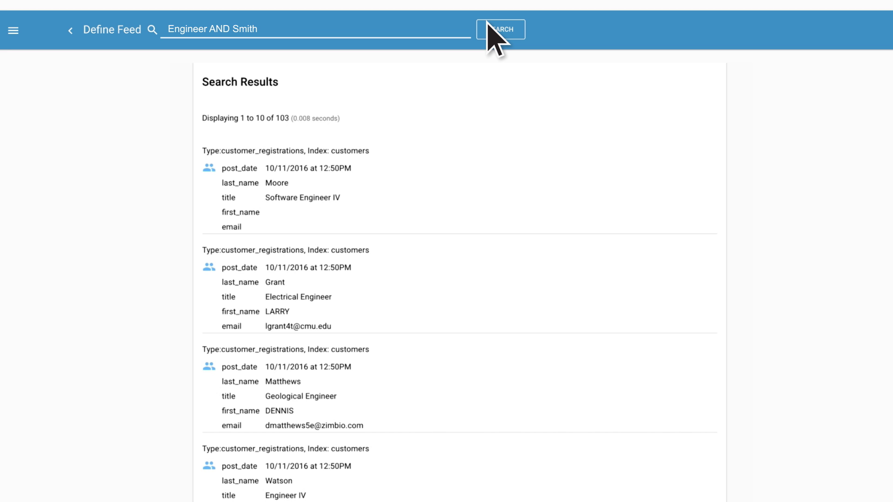
# Step: Narrow the Engineer search to Smith, then inspect the Venue feed in City Events lineage
pyautogui.click(488, 25)
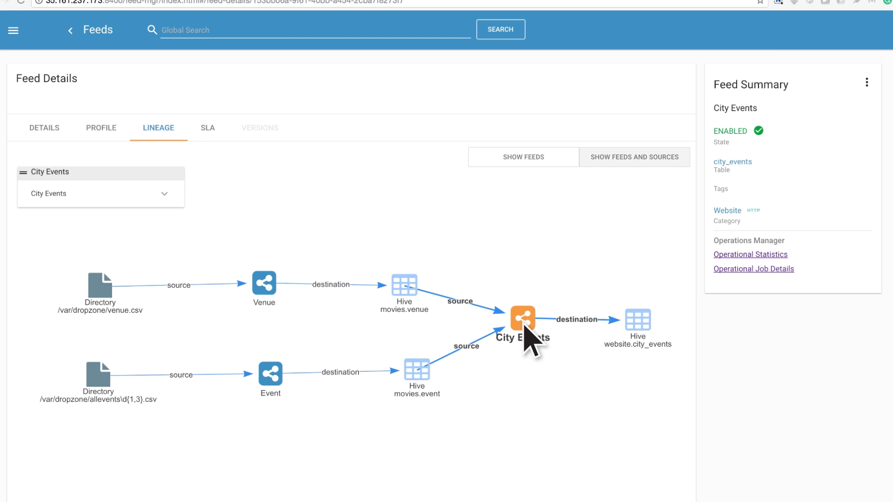
pyautogui.click(273, 286)
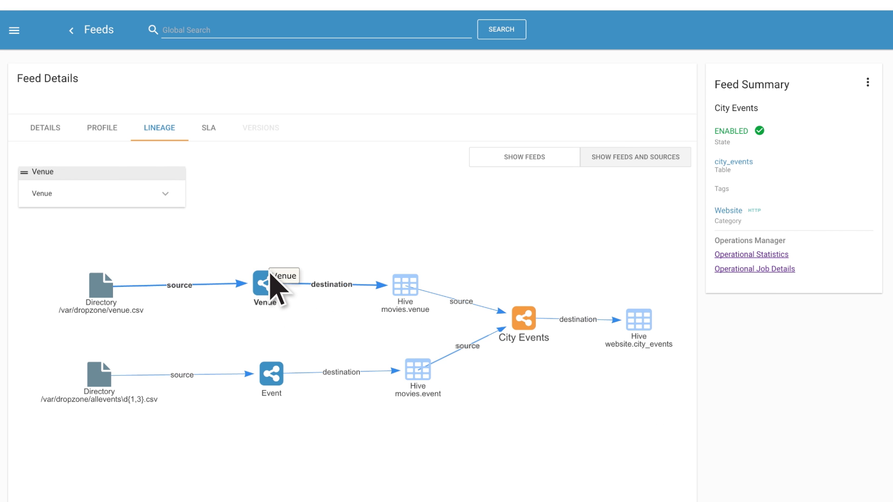
pyautogui.click(102, 179)
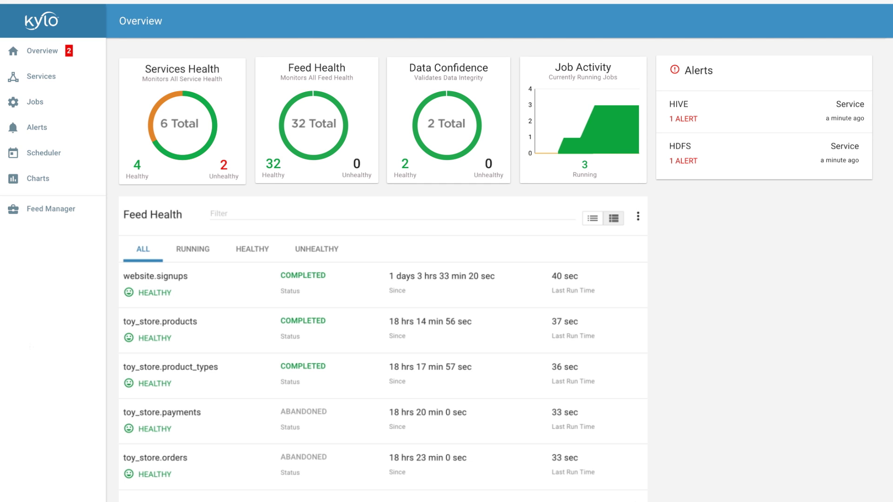
# Step: Open the website.signups job details from the Feed Health list
pyautogui.click(325, 279)
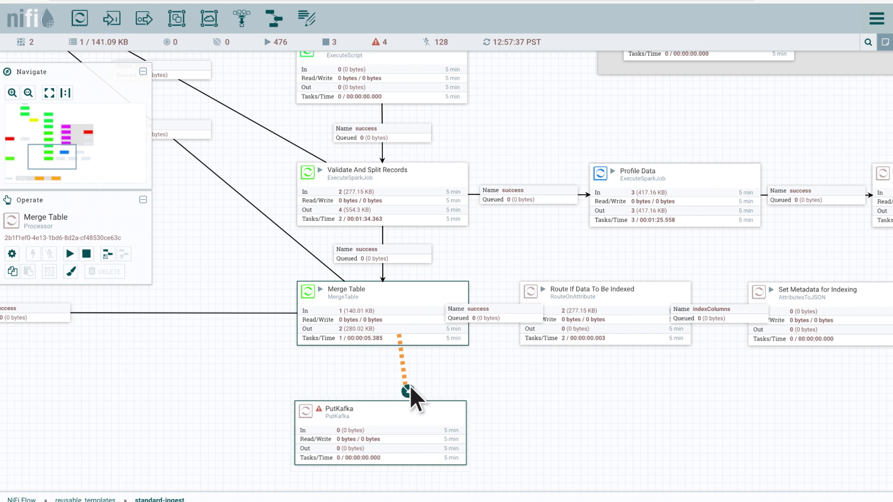
# Step: Draw a connection from Merge Table to the PutKafka processor
pyautogui.moveTo(411, 389); pyautogui.dragTo(409, 410)
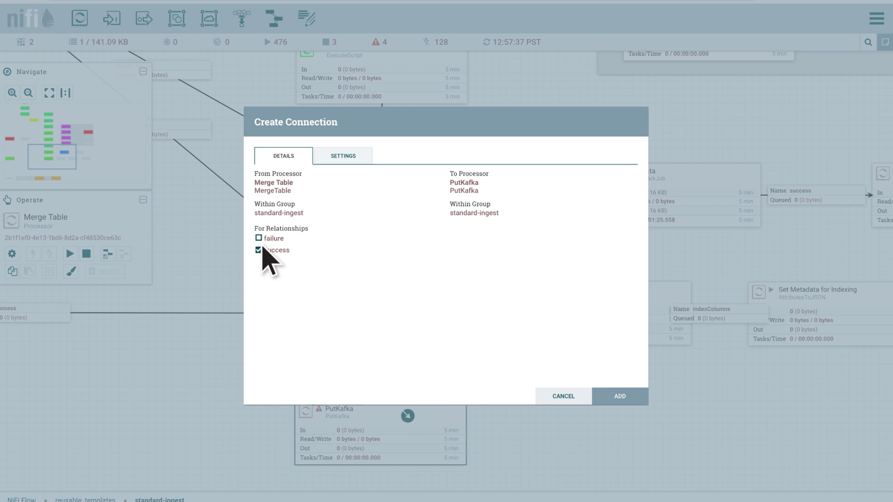